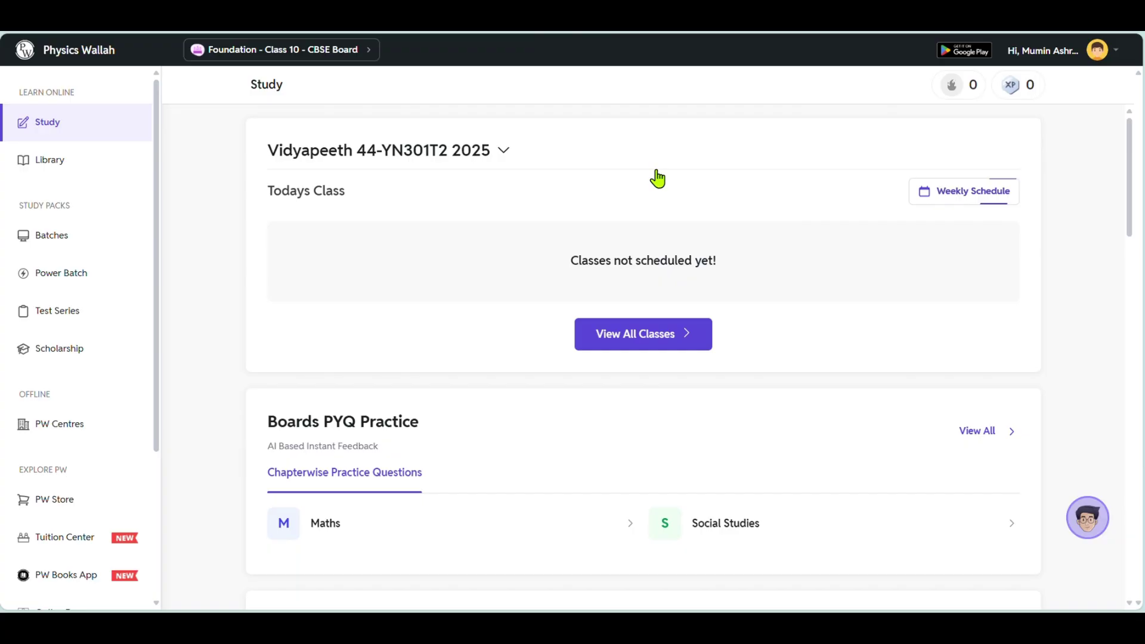
Step: Choose the Vidyapeeth 44-YN301T2 2025 batch and show its description page
click(503, 152)
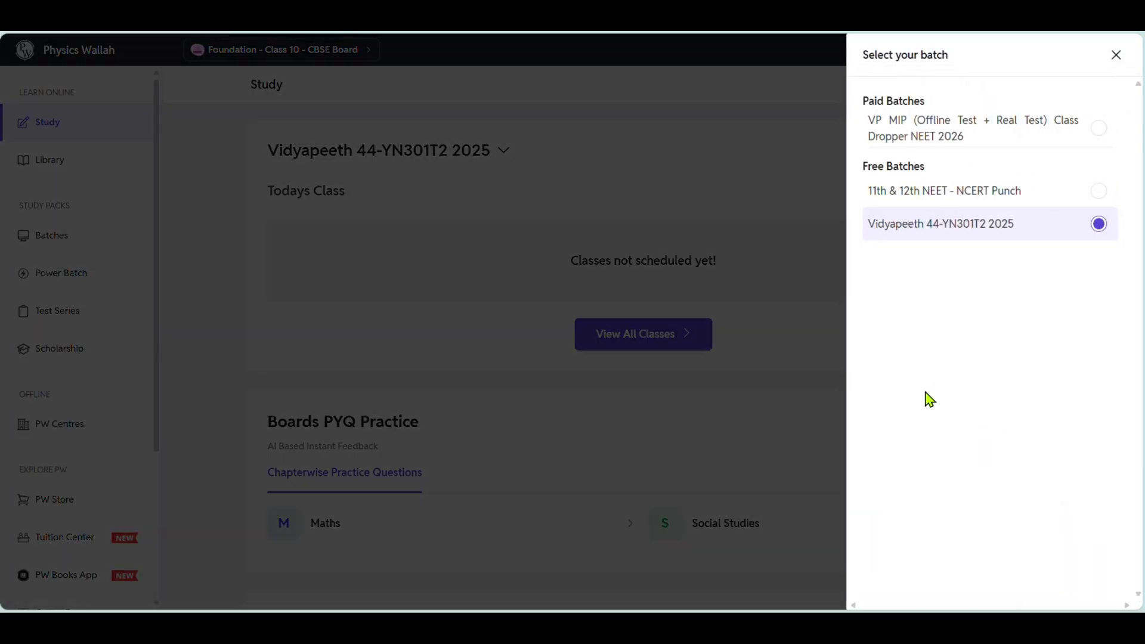
click(897, 235)
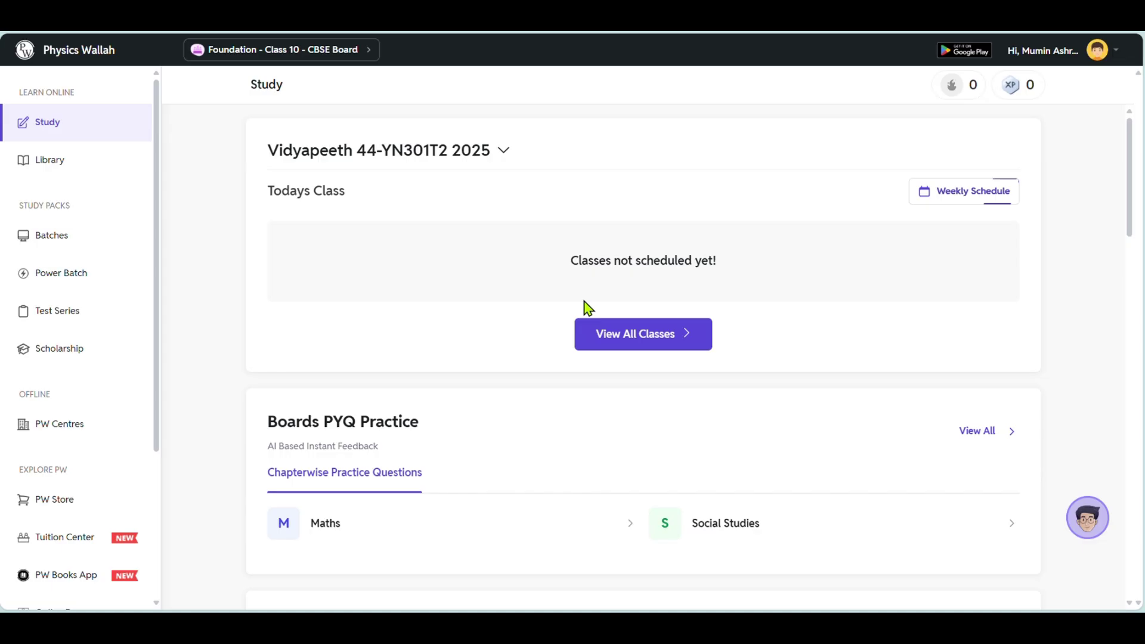
click(609, 336)
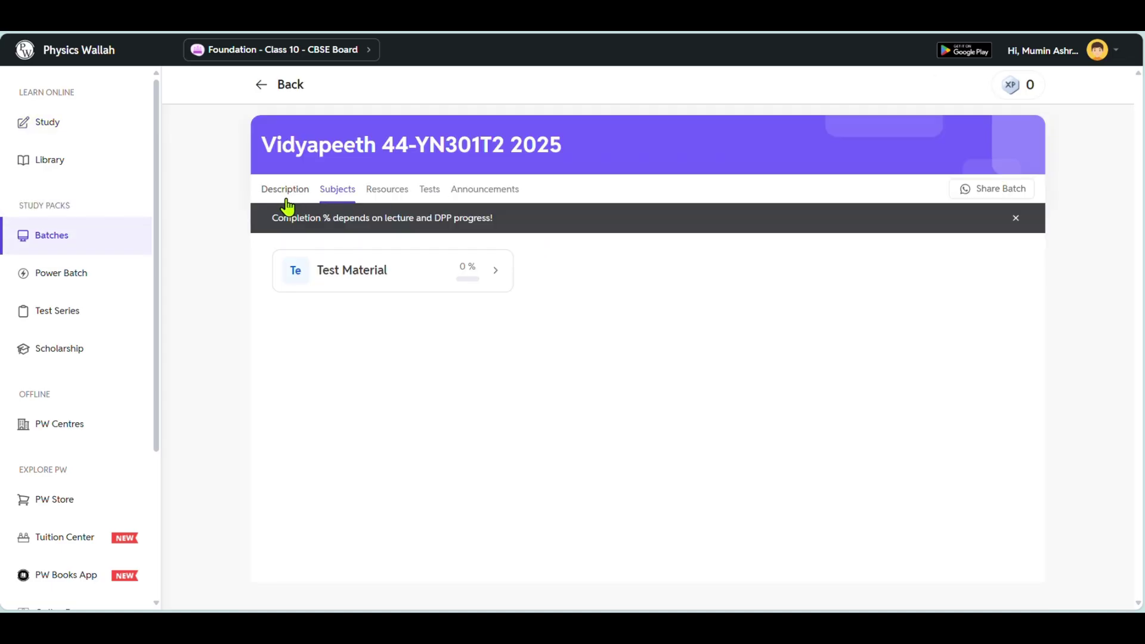
click(280, 189)
scroll(424, 364, down, 2)
scroll(425, 364, down, 3)
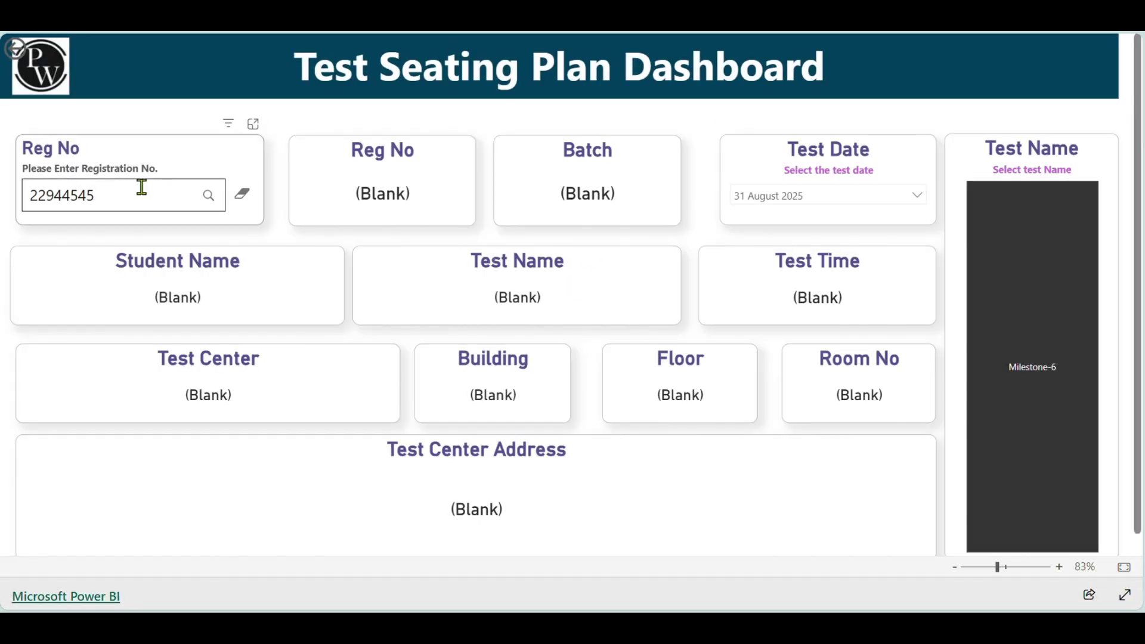
Step: Select the old registration number in the Reg No box so it can be replaced with 23106
drag(141, 195, 23, 198)
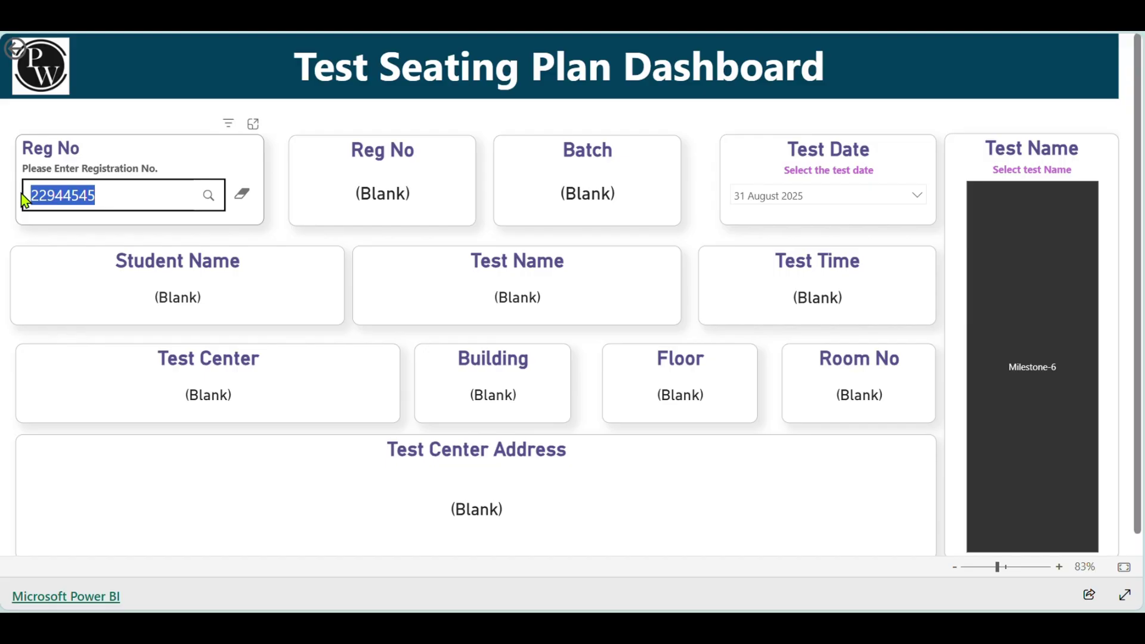
text(231)
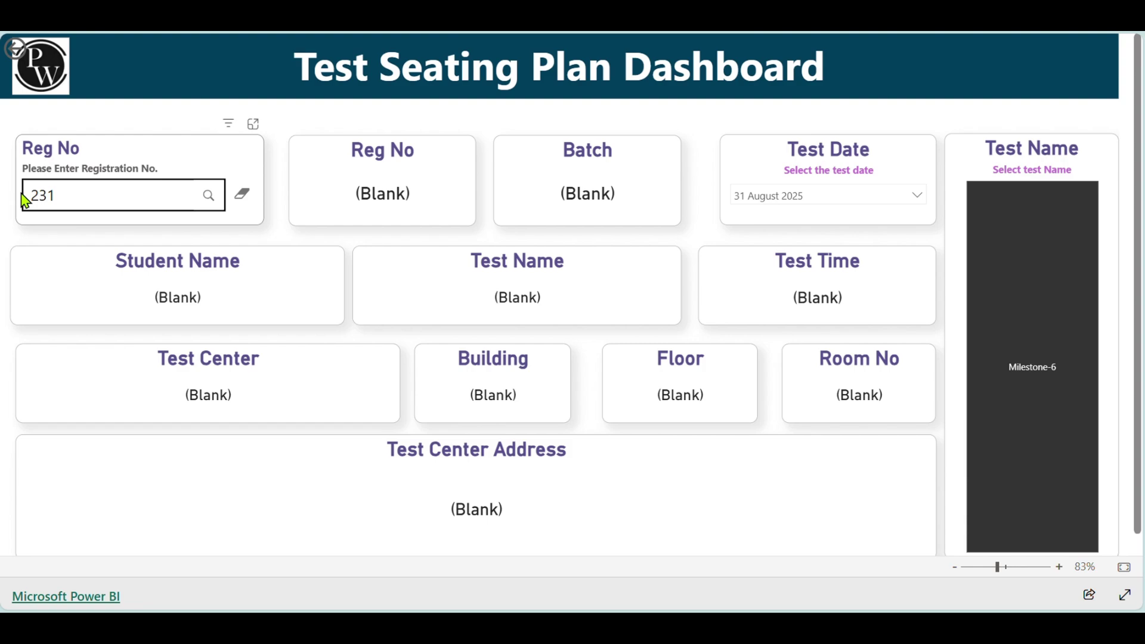
text(06)
Step: Apply registration number 23106, check the test dates and choose MIP Rank Booster Test:1
key(Return)
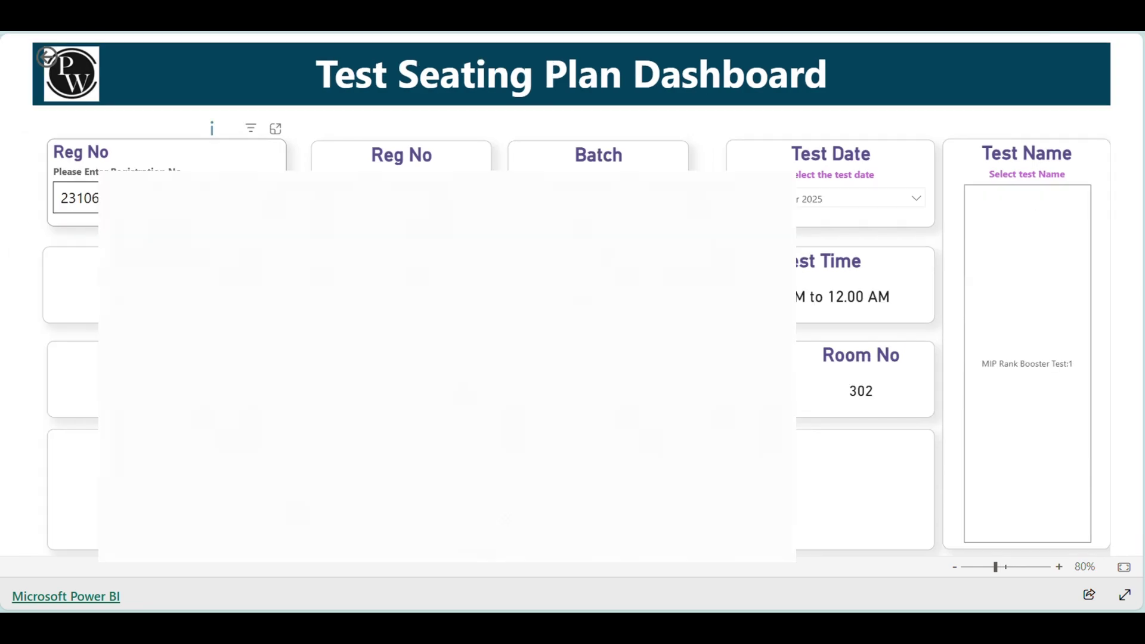
click(837, 199)
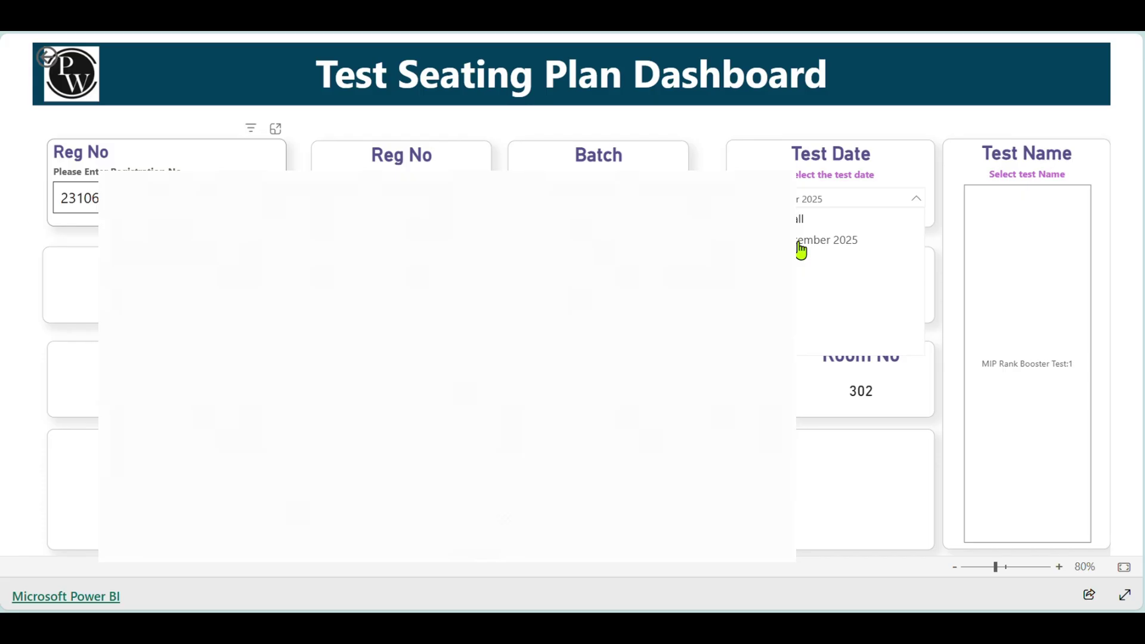
key(Escape)
mouse_move(1027, 340)
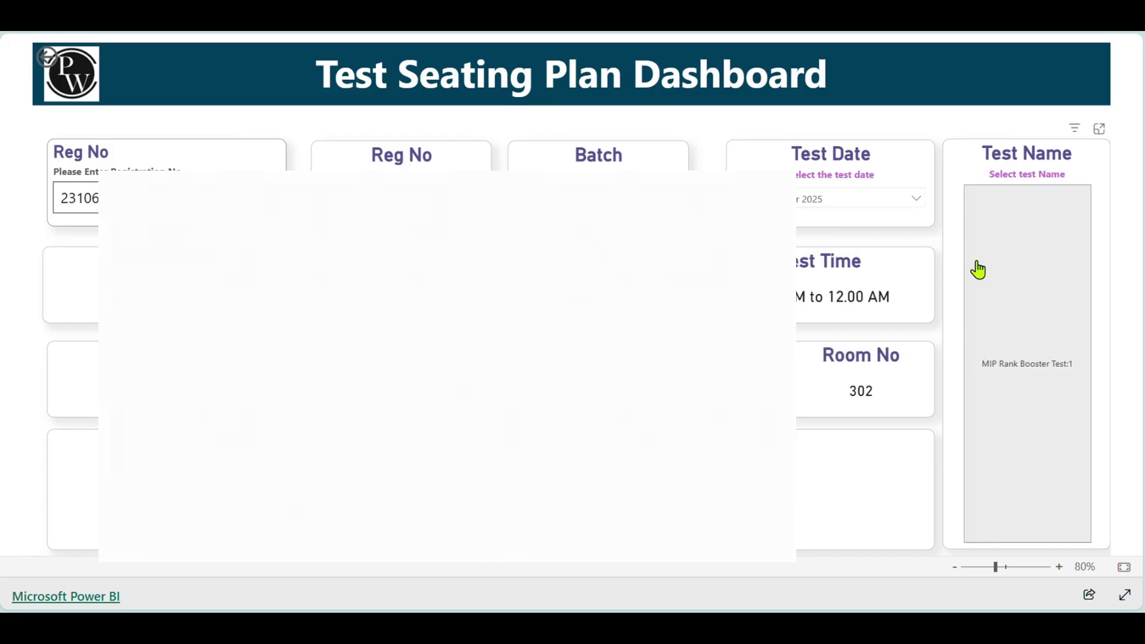
click(967, 335)
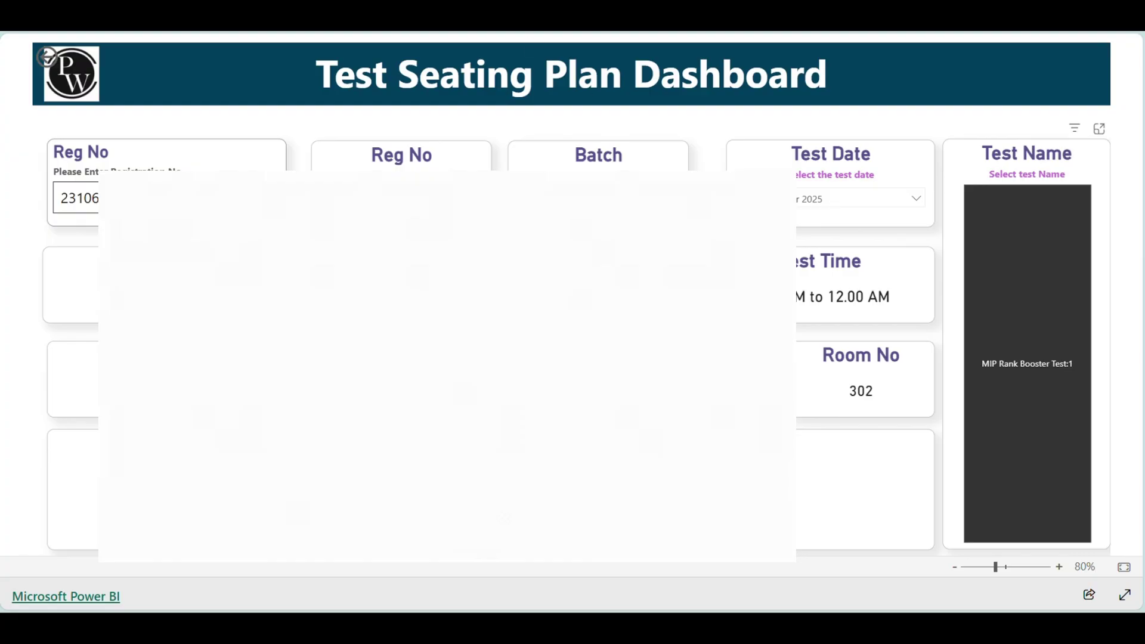
Step: Reselect MIP Rank Booster Test:1 after clearing it, so Room No 302 shows again
key(Return)
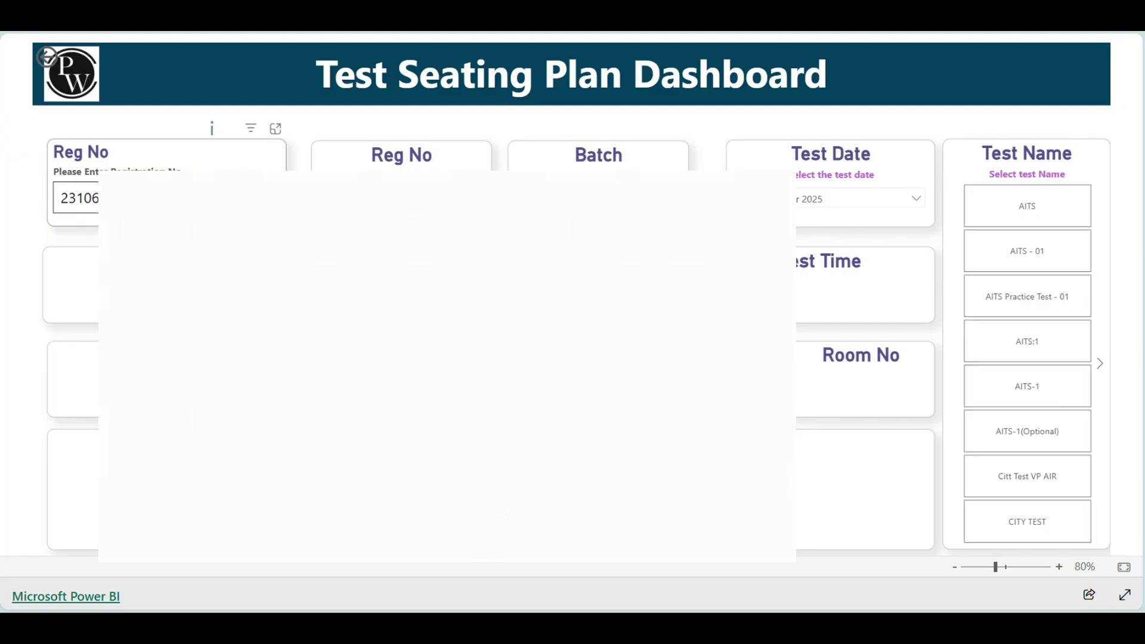
click(835, 202)
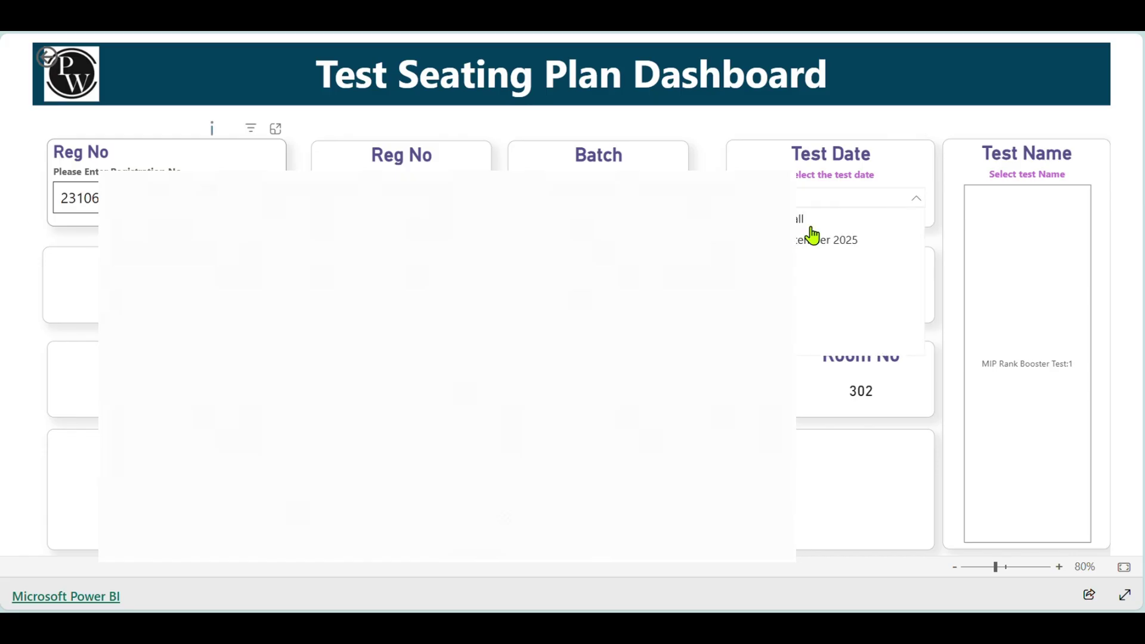
click(827, 240)
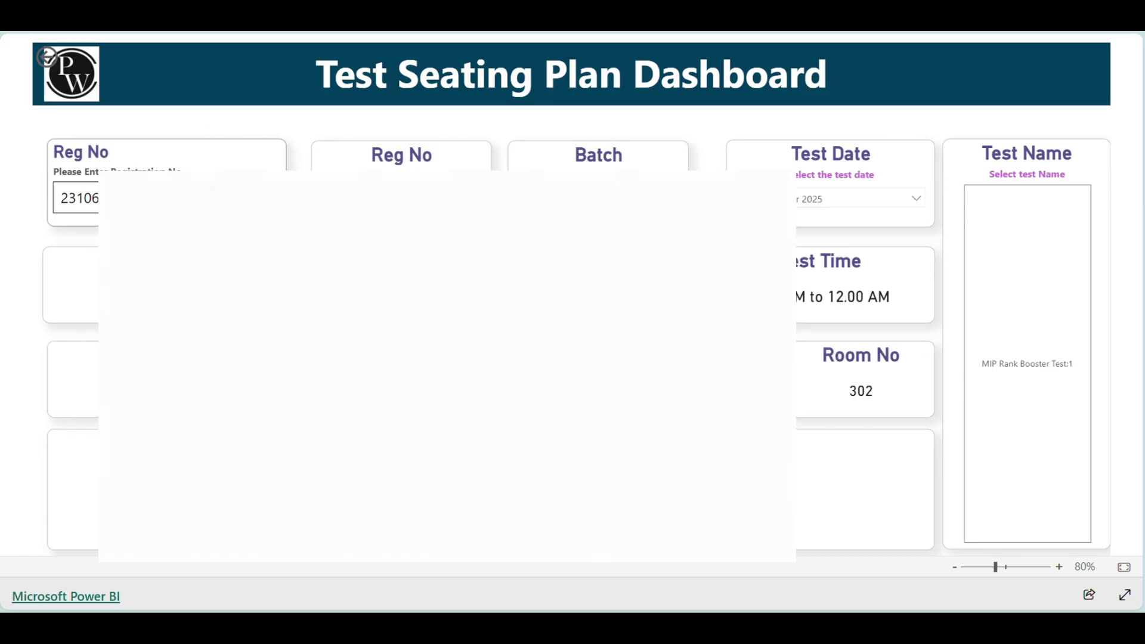
click(968, 336)
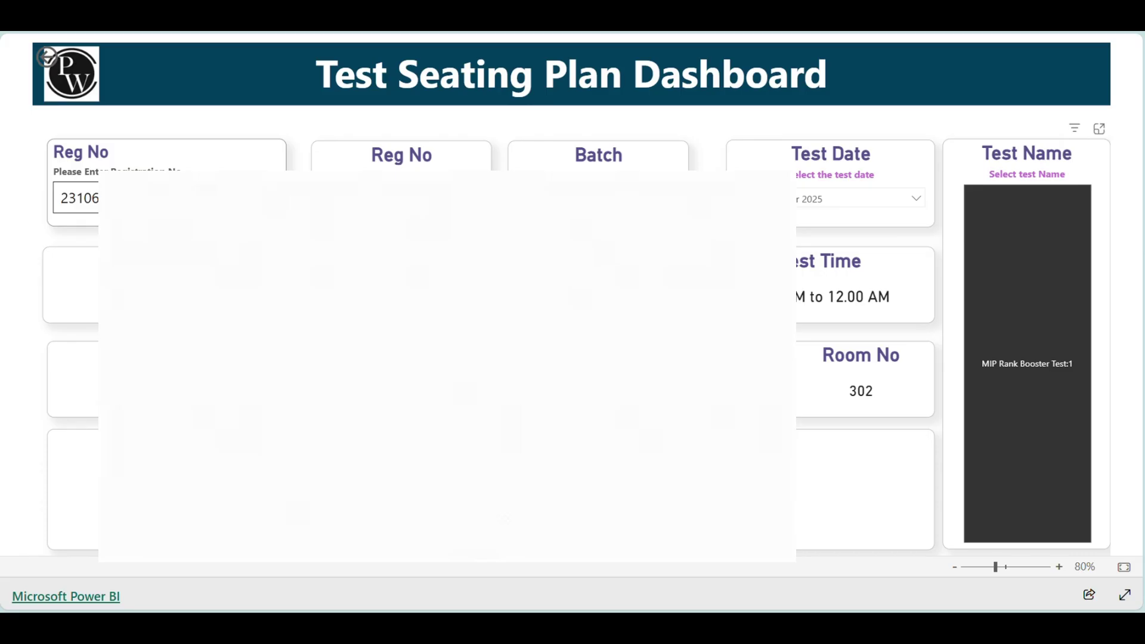